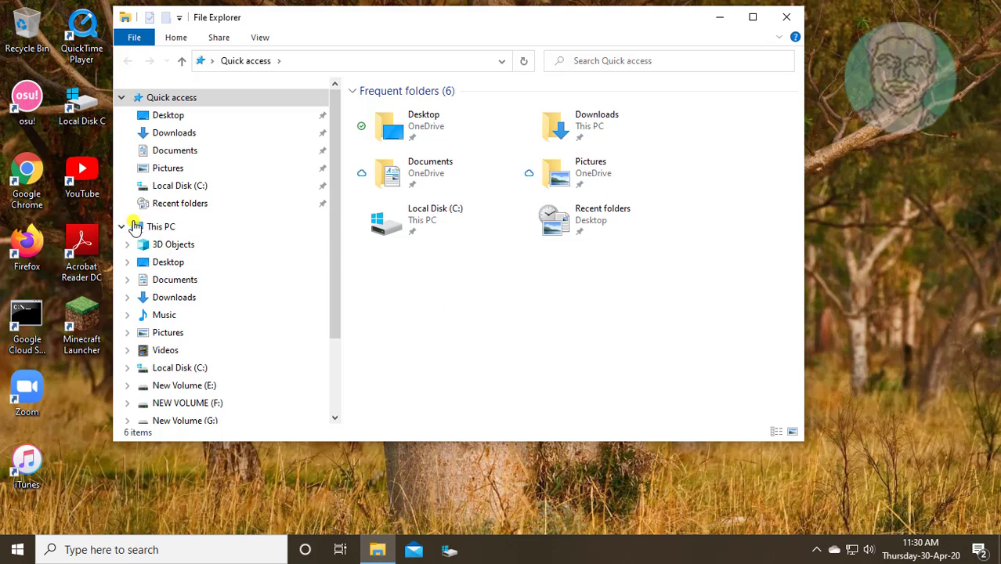
Try to turn on BitLocker for Local Disk (C:) under This PC, cancel the wizard and close File Explorer
click(160, 227)
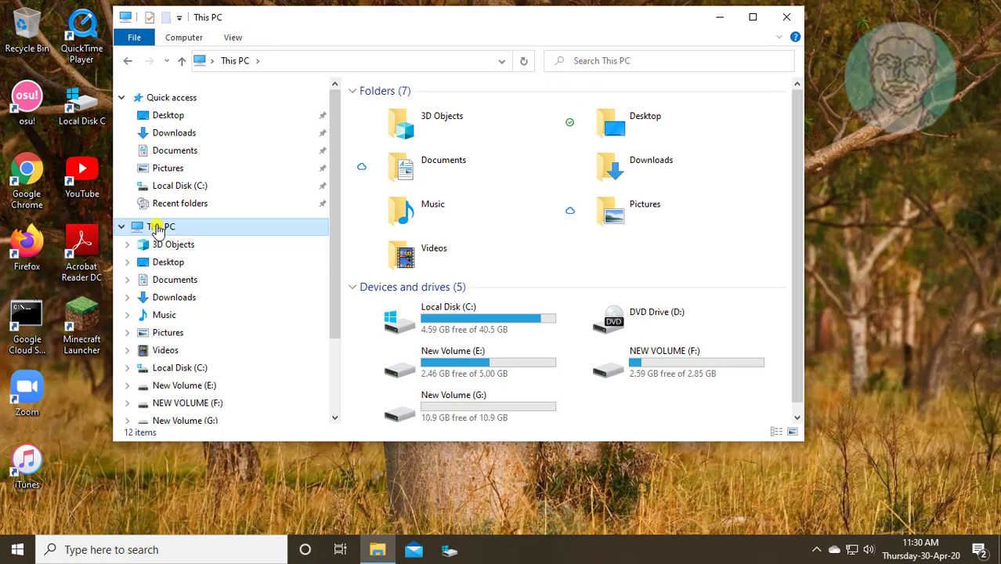
right_click(473, 318)
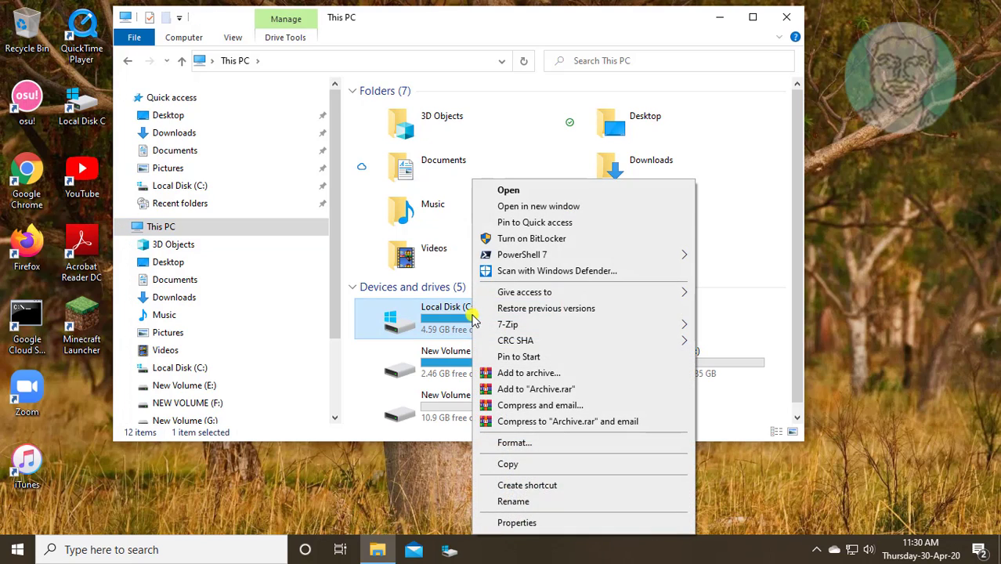
click(561, 239)
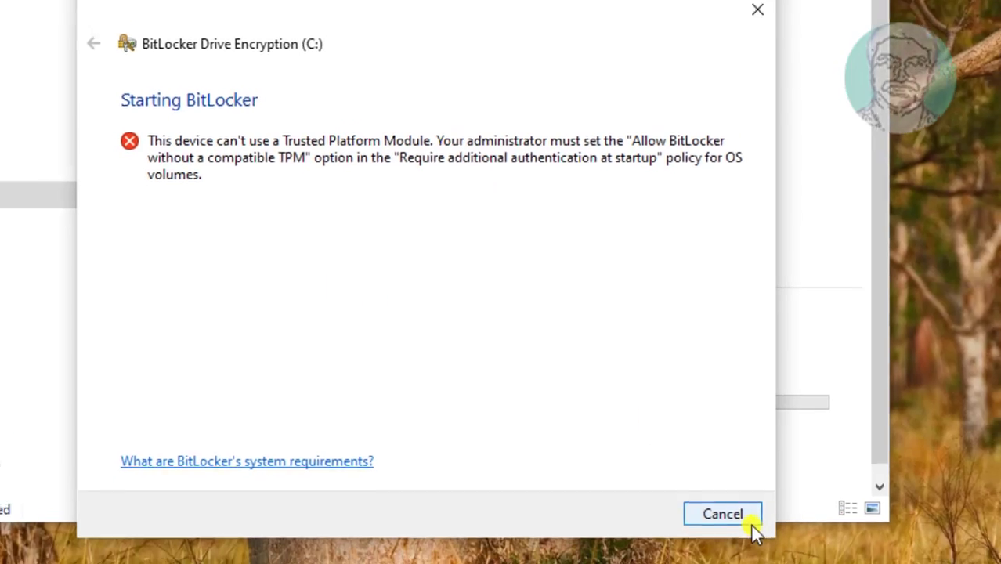
click(750, 525)
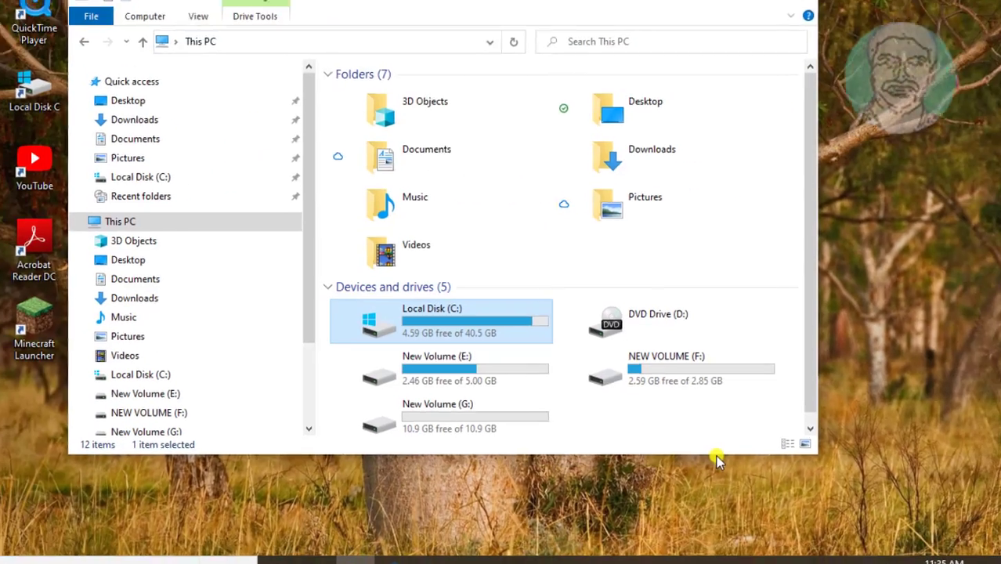
click(798, 11)
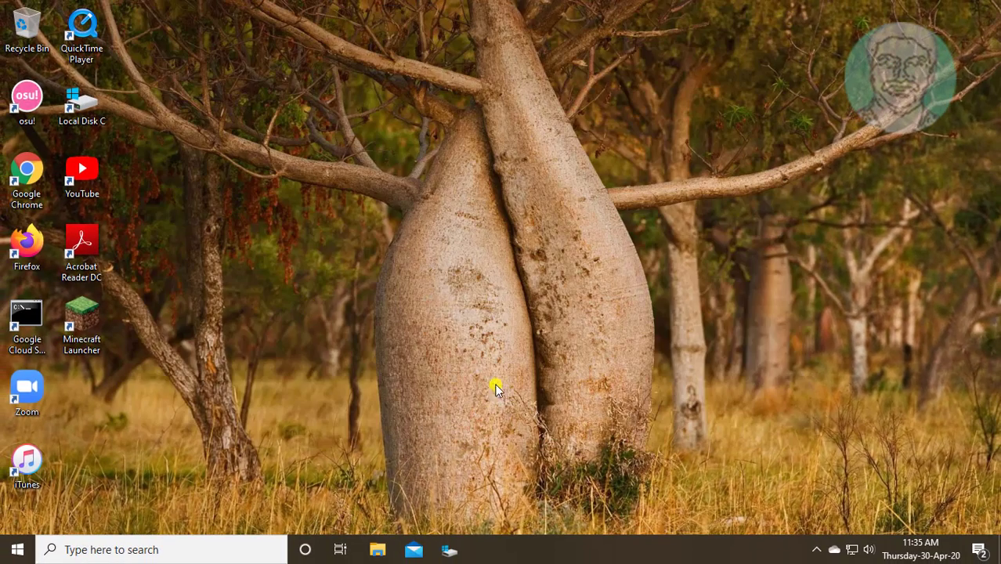
Open the Local Group Policy Editor with gpedit.msc, maximize it and widen its tree pane to show full folder names
click(72, 553)
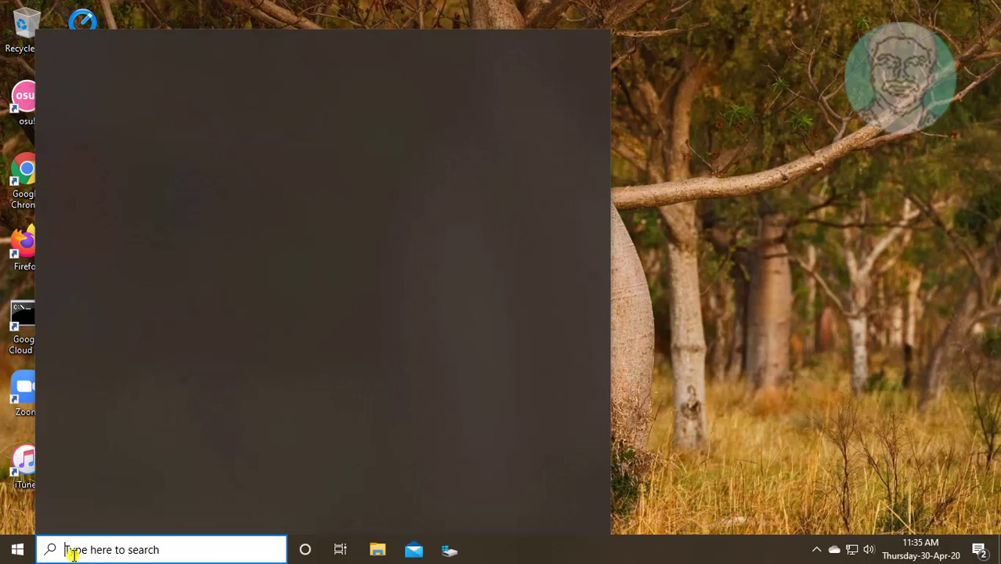
text(gpedit.msc)
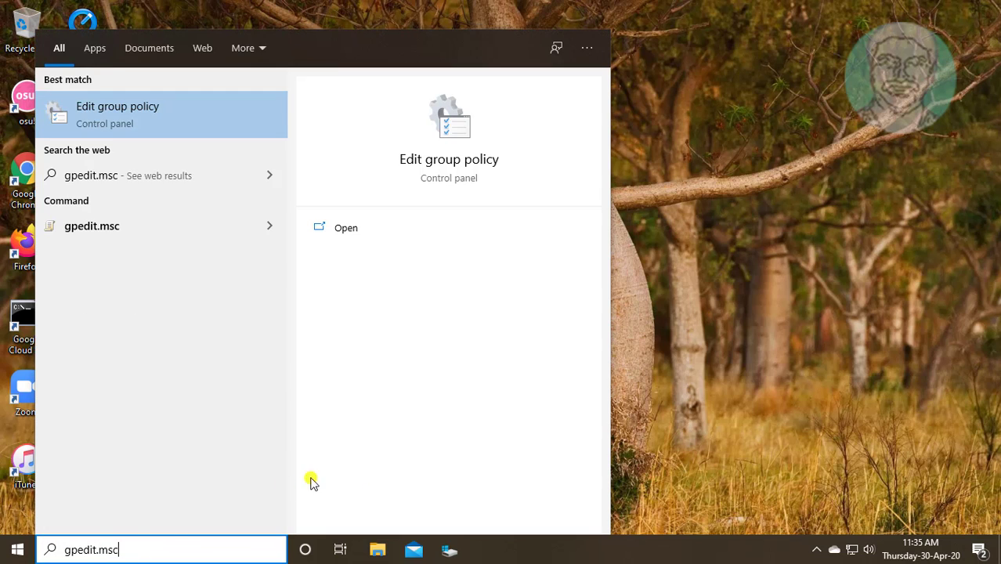
click(146, 113)
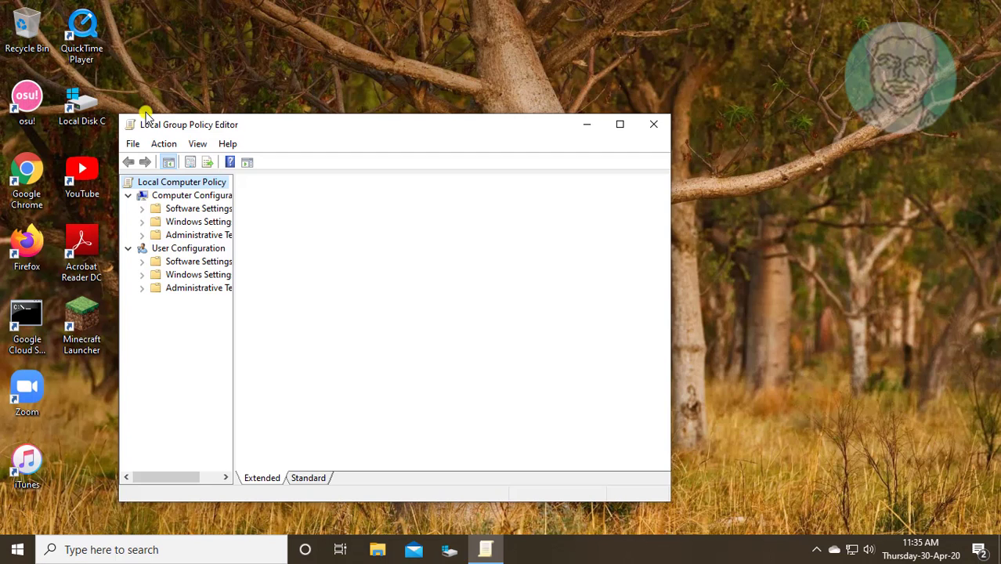
click(620, 124)
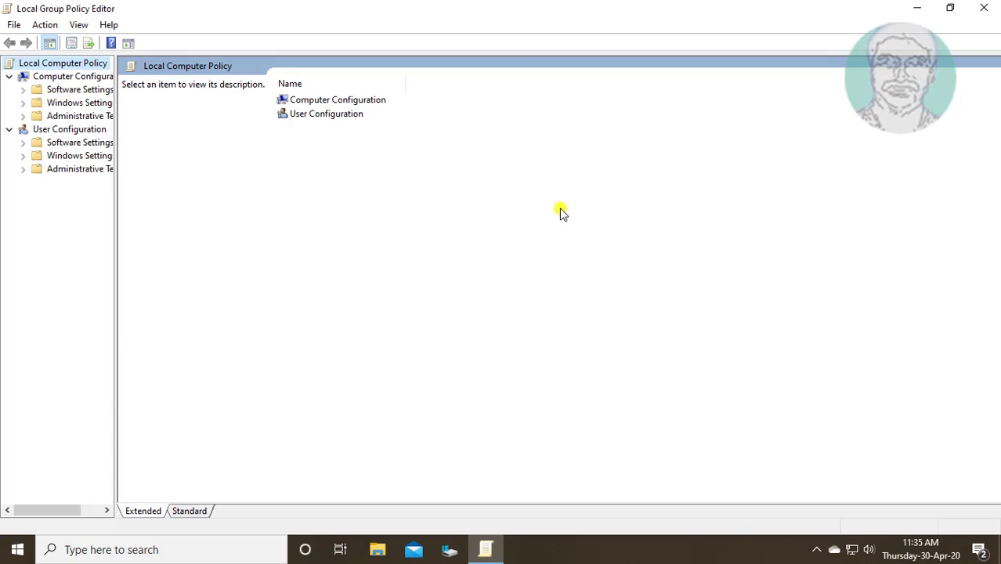
drag(116, 305, 204, 305)
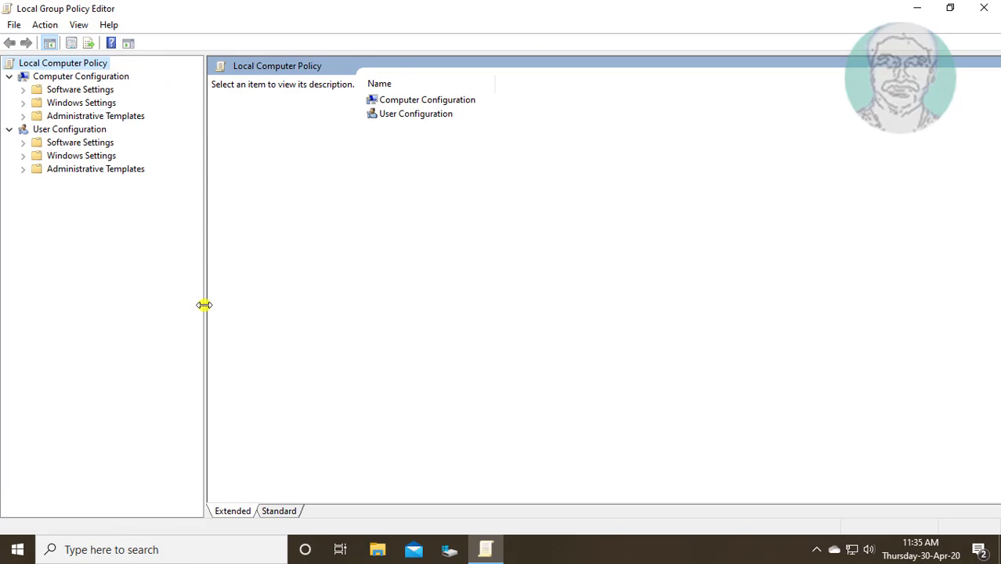
Under Computer Configuration, open Administrative Templates > Windows Components > BitLocker Drive Encryption > Operating System Drives
click(102, 117)
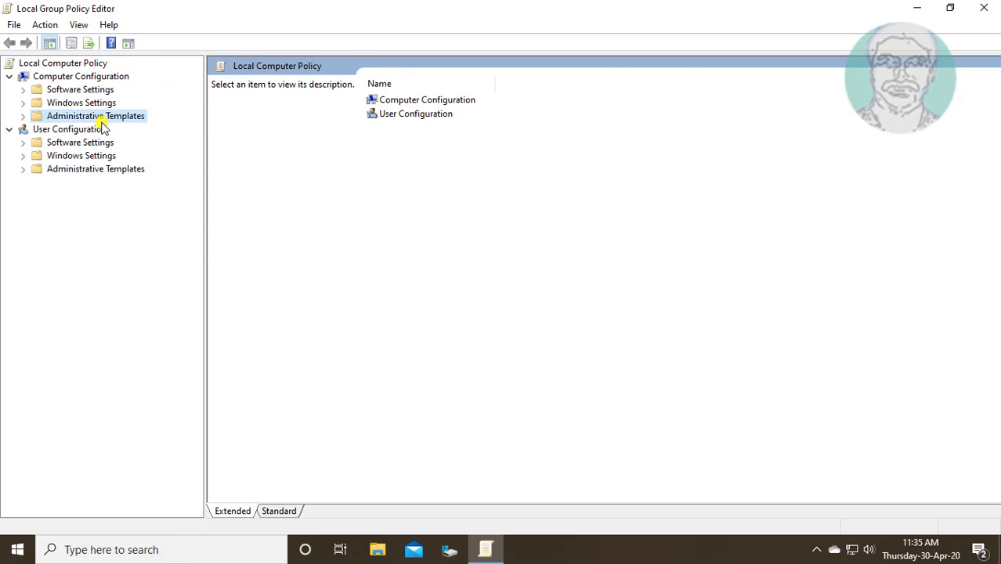
click(23, 116)
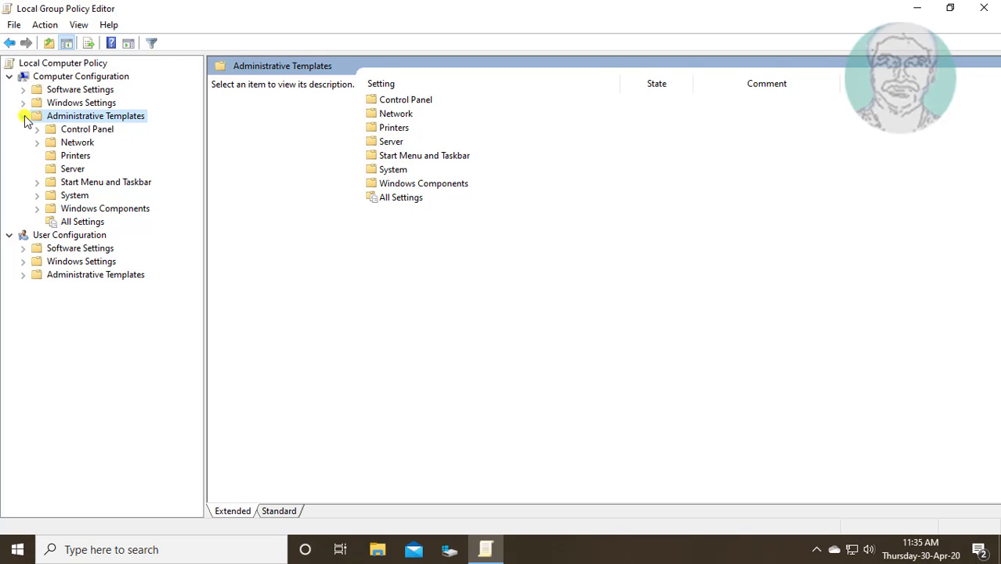
click(101, 210)
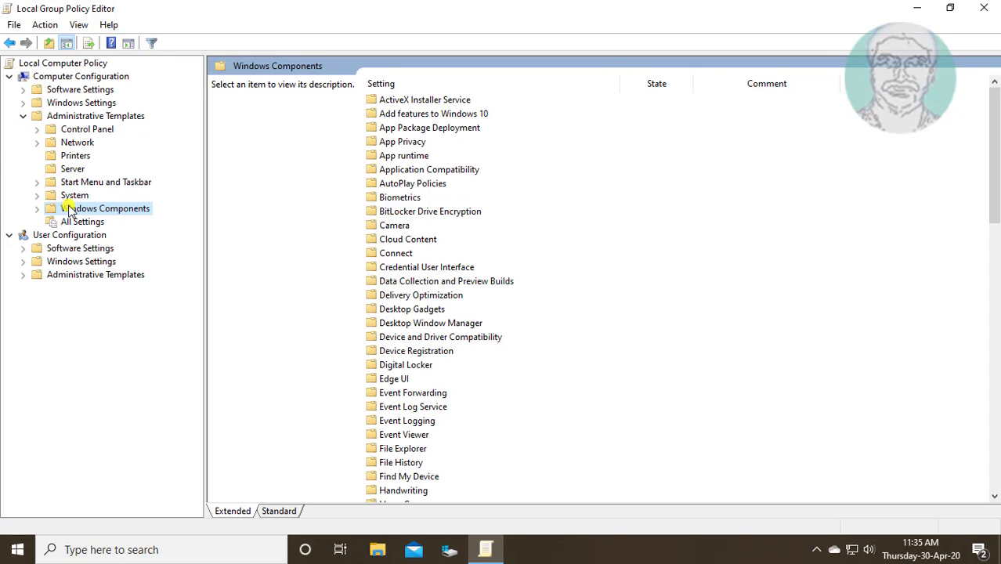
click(36, 210)
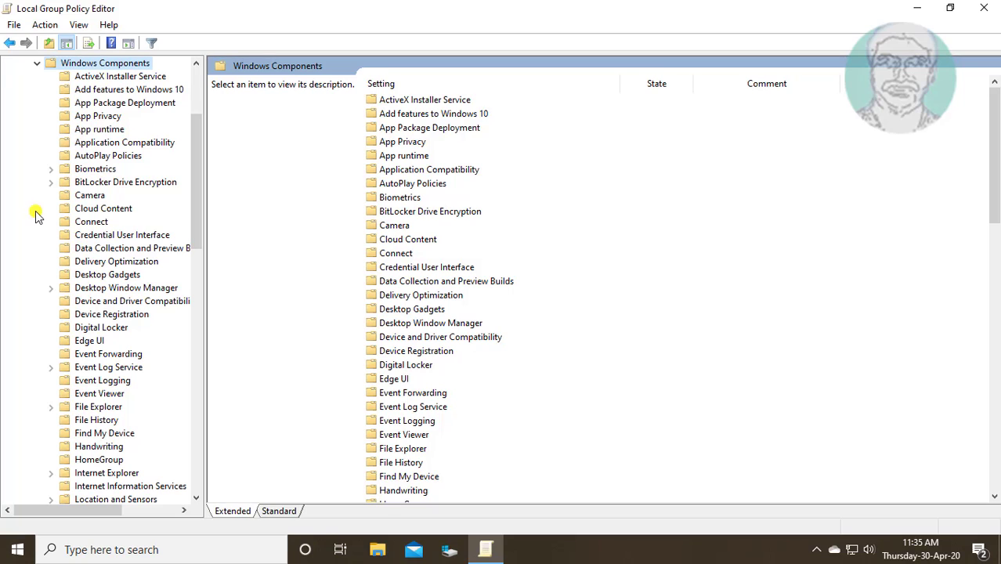
click(101, 184)
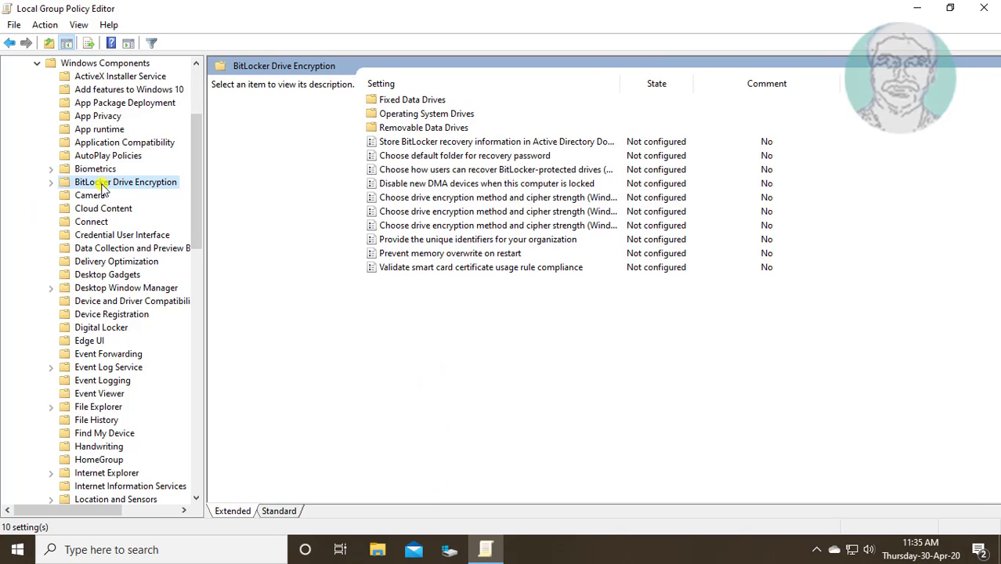
click(51, 183)
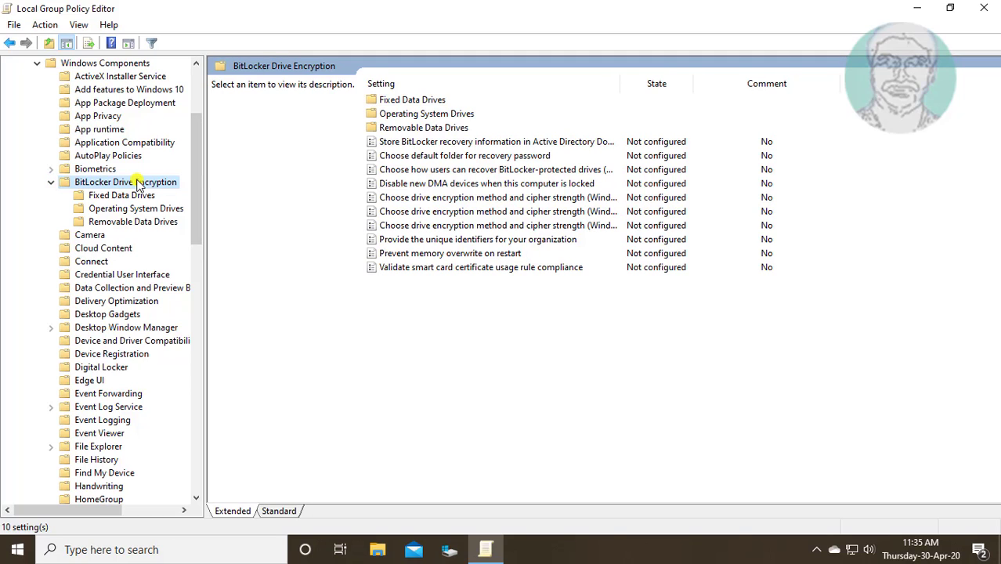
click(128, 210)
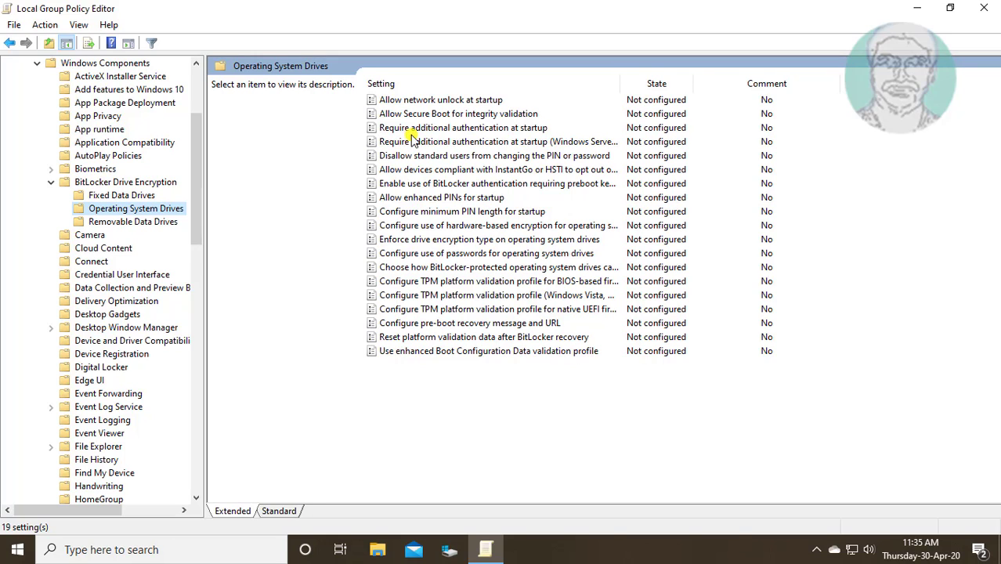
Set the "Require additional authentication at startup" policy to Enabled, with BitLocker allowed without a compatible TPM, and apply it
click(446, 129)
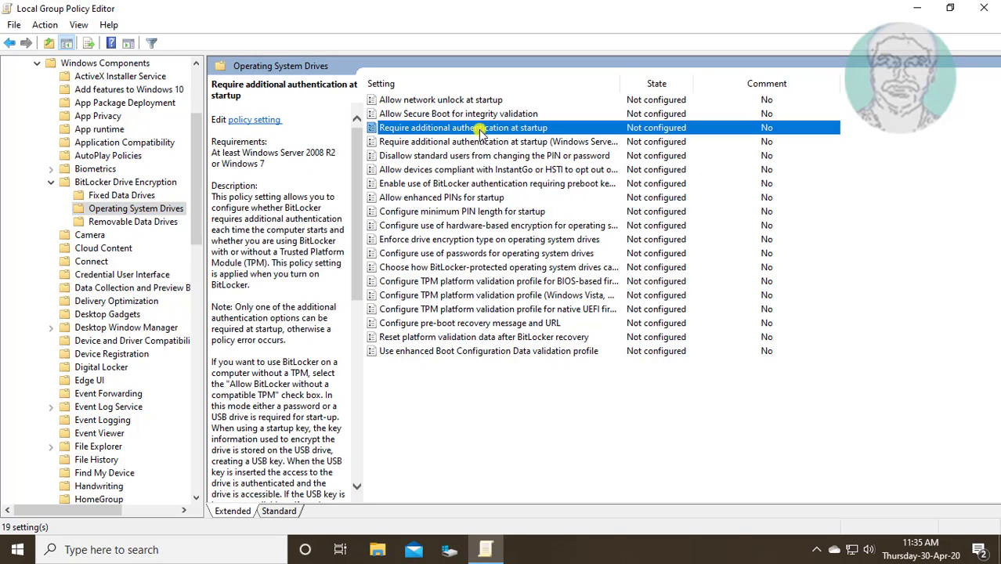
double_click(519, 129)
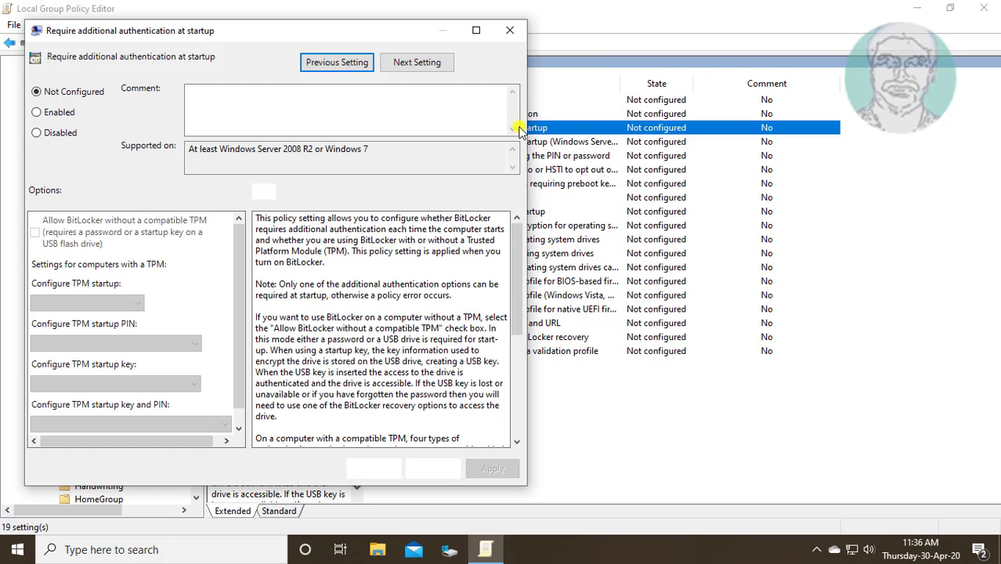
click(38, 112)
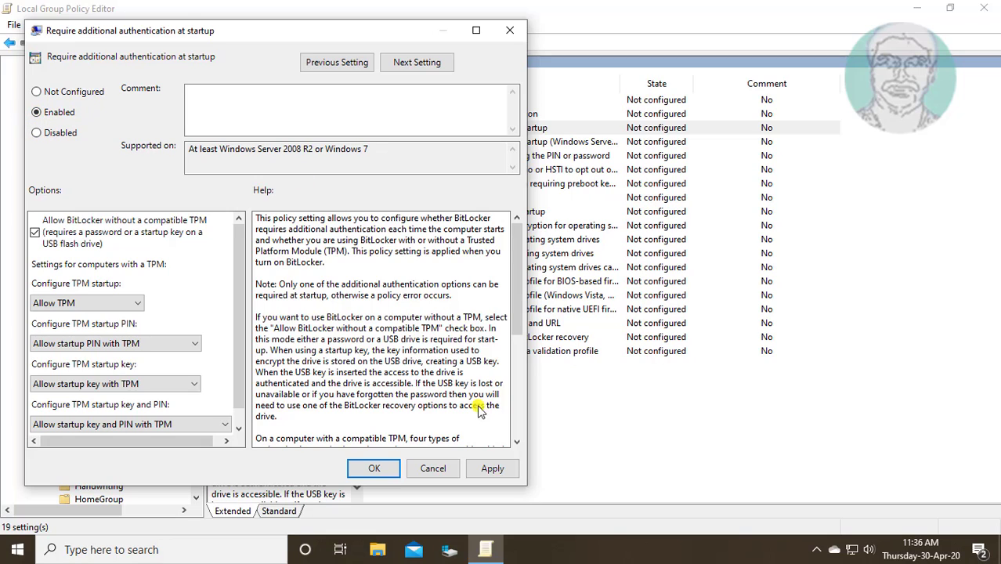
click(497, 469)
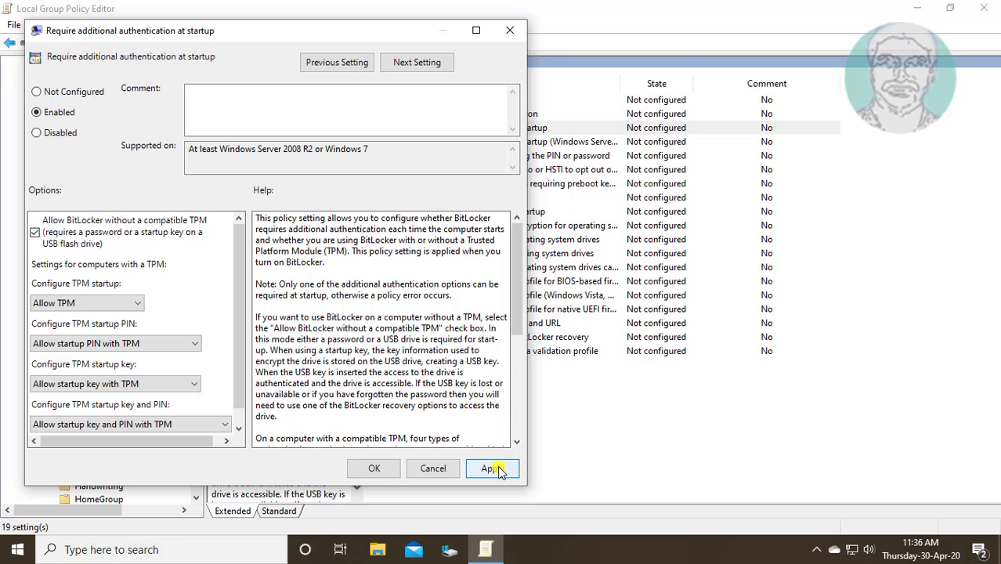
click(378, 468)
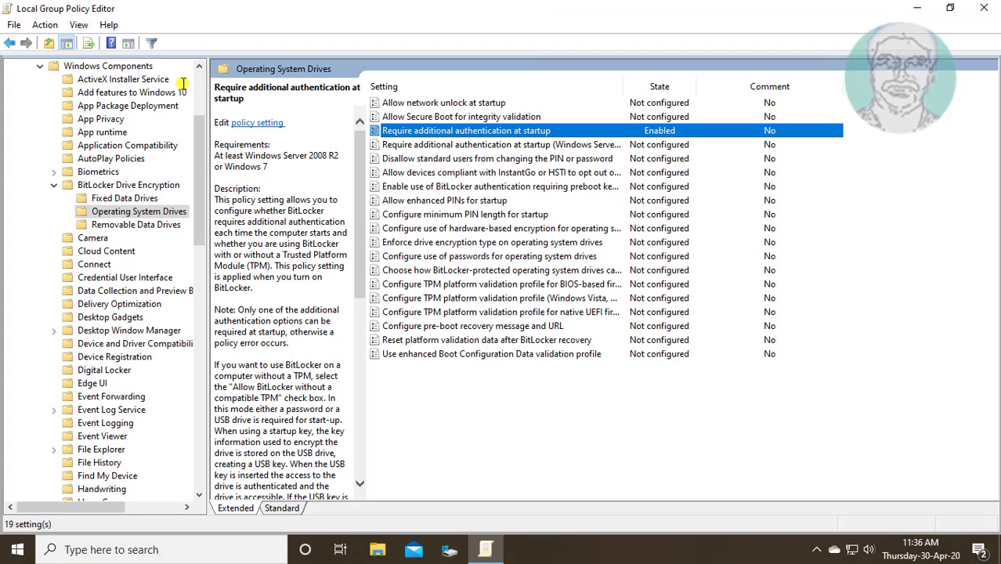
Collapse the BitLocker Drive Encryption and Windows Components folders and close the Local Group Policy Editor
click(53, 186)
drag(199, 191, 197, 128)
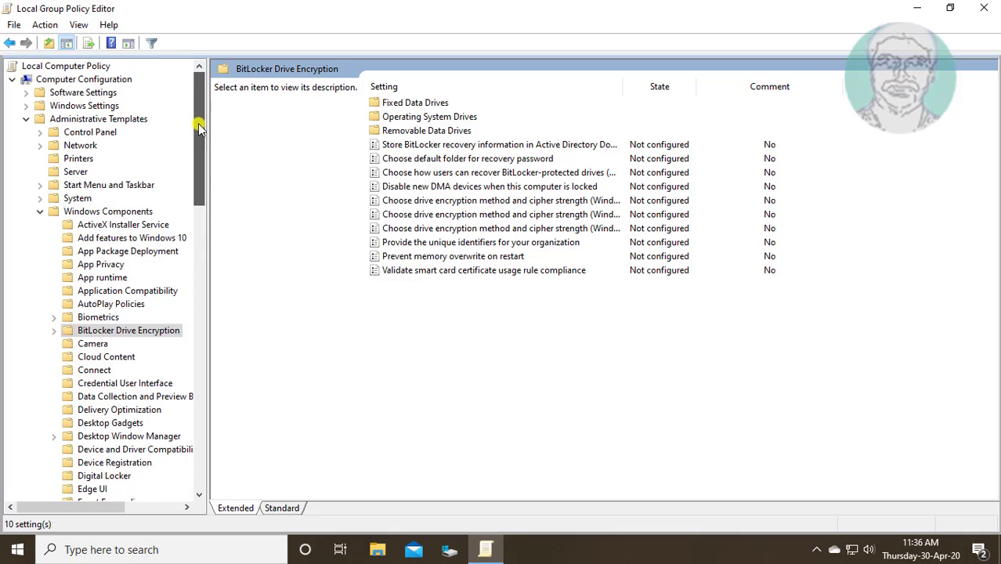
click(40, 212)
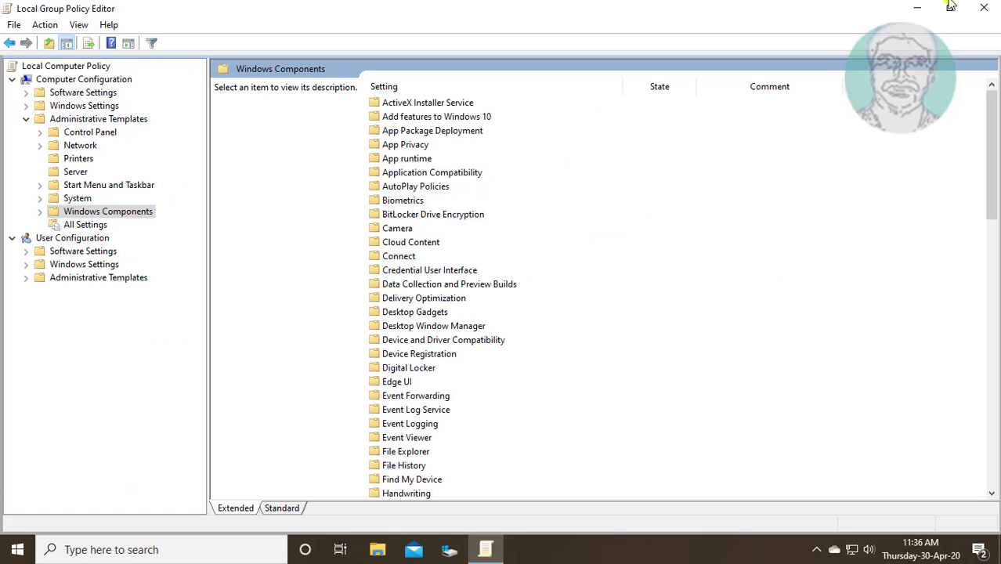
click(985, 8)
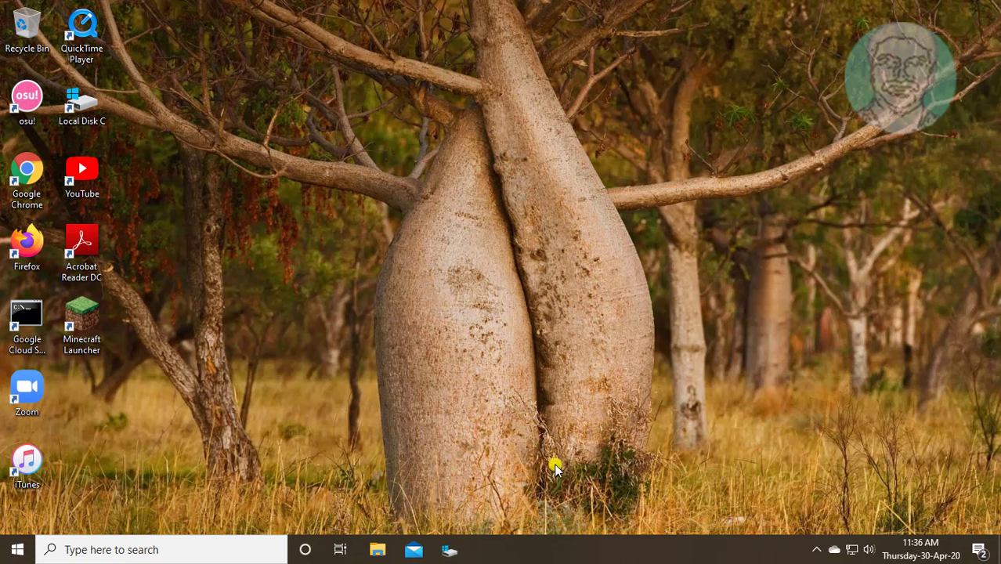
Search for cmd, run Command Prompt as administrator and allow it to make changes to the device
click(78, 551)
text(cmd)
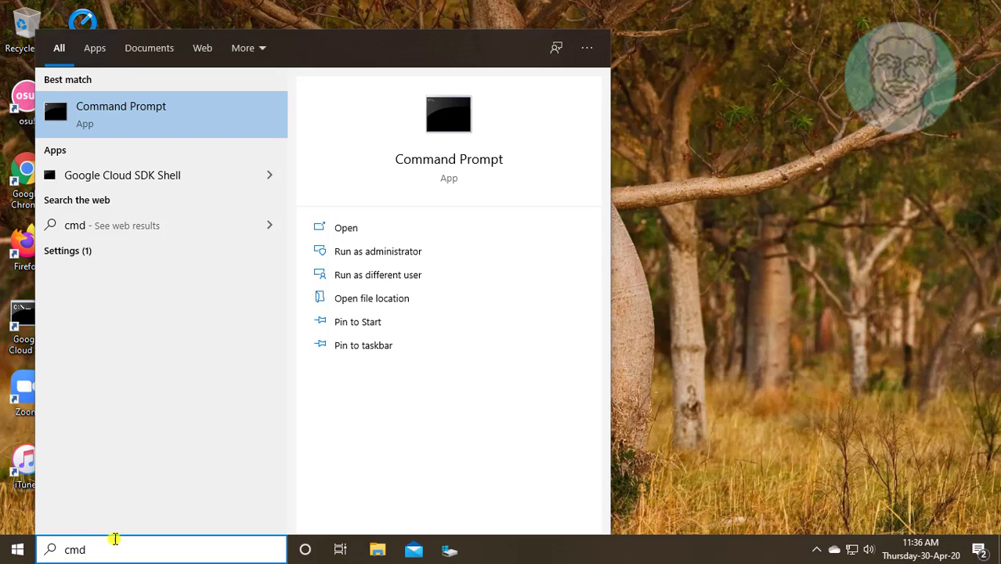
right_click(155, 110)
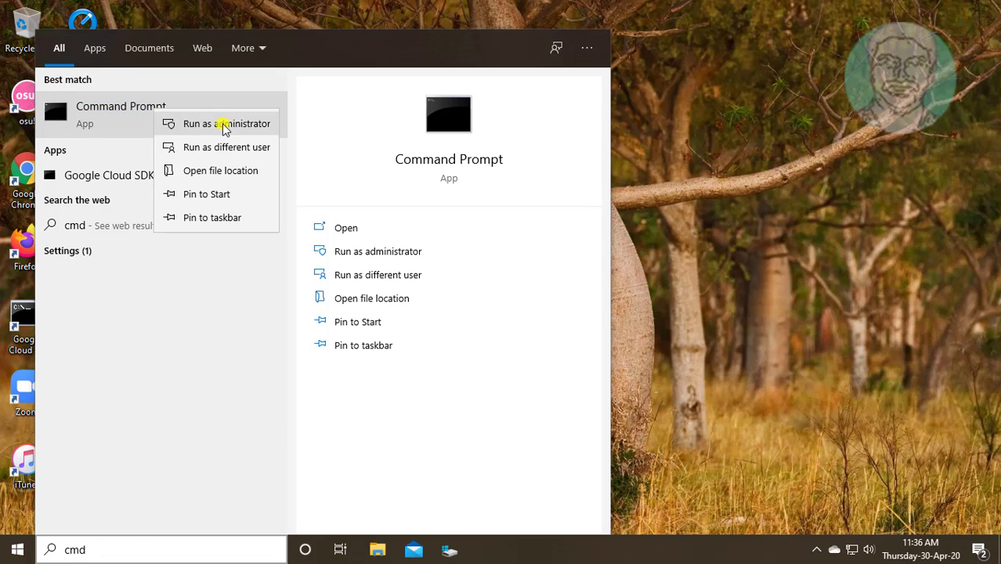
click(223, 126)
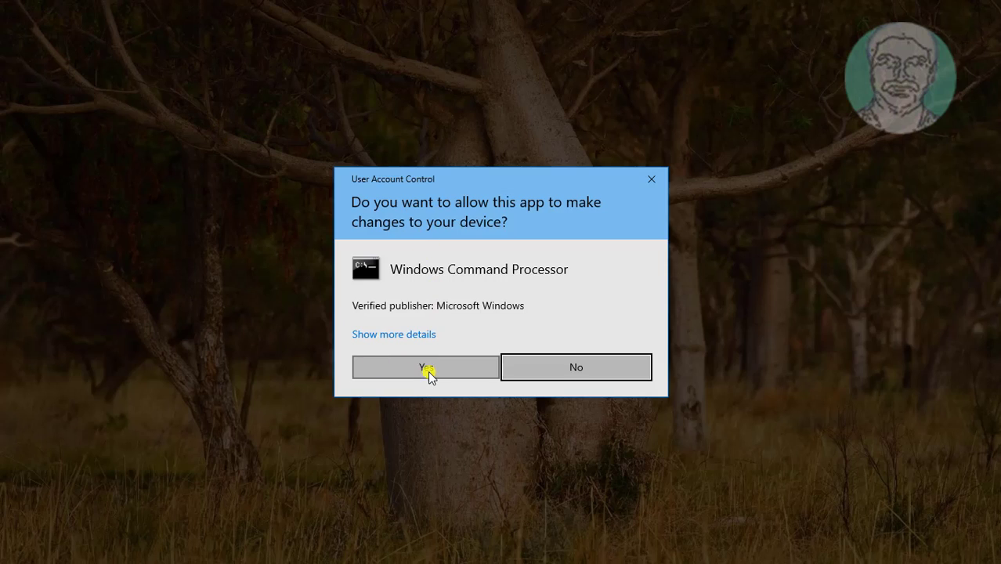
click(427, 368)
Force a Group Policy update with gpupdate /force, and exit Command Prompt
text(gpupdate /force)
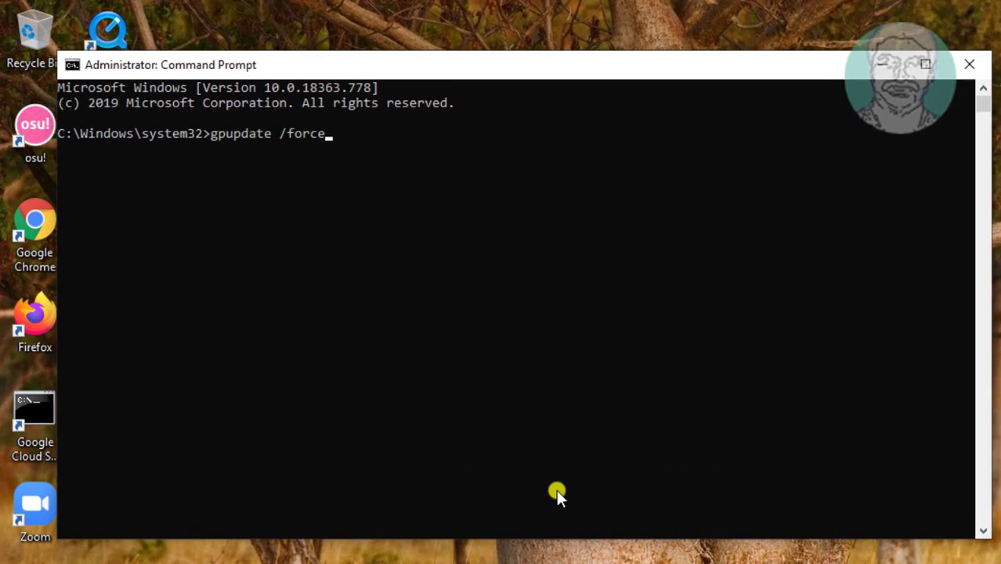
key(Return)
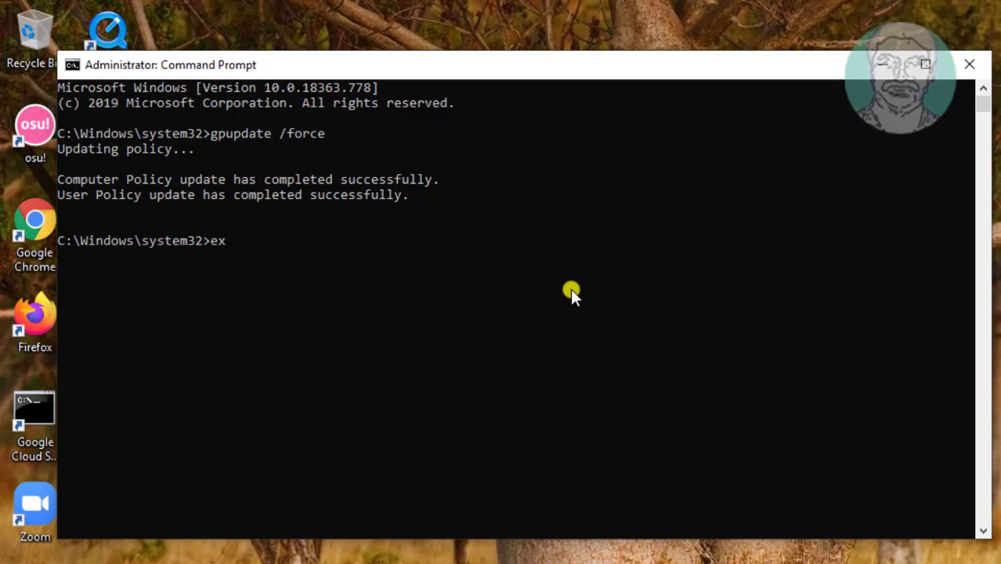
text(it)
key(Return)
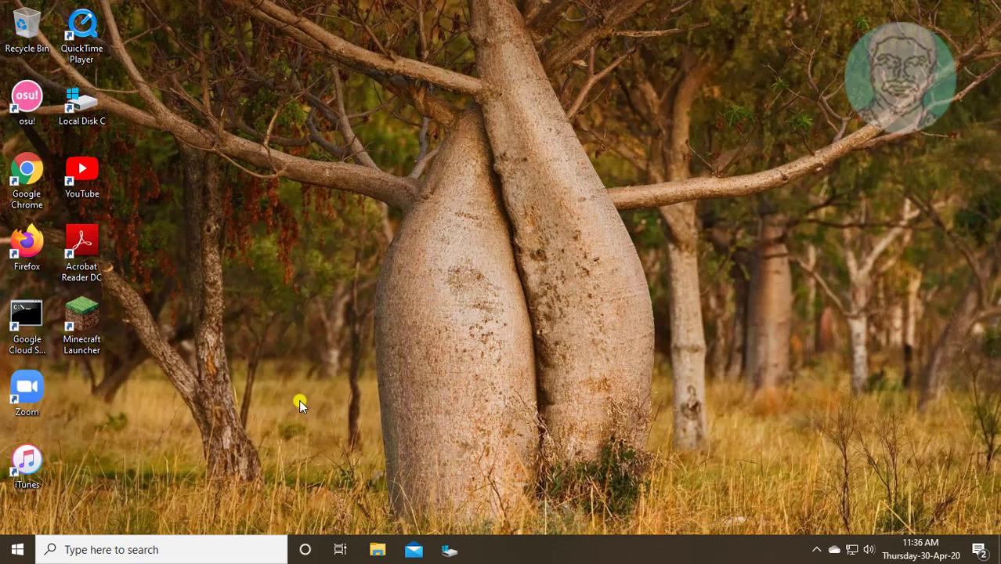
Open This PC in File Explorer and turn on BitLocker for Local Disk (C:)
click(380, 550)
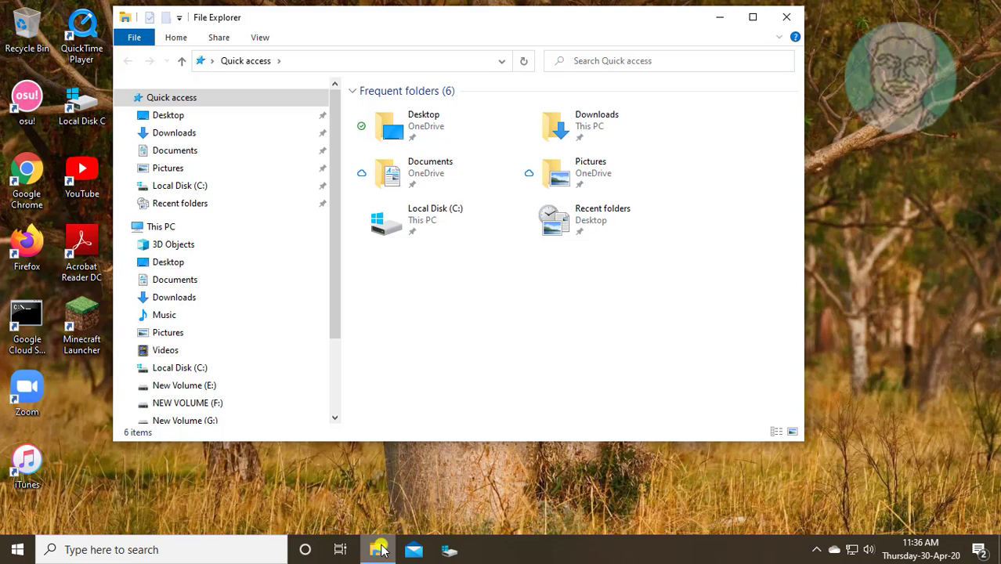
click(167, 228)
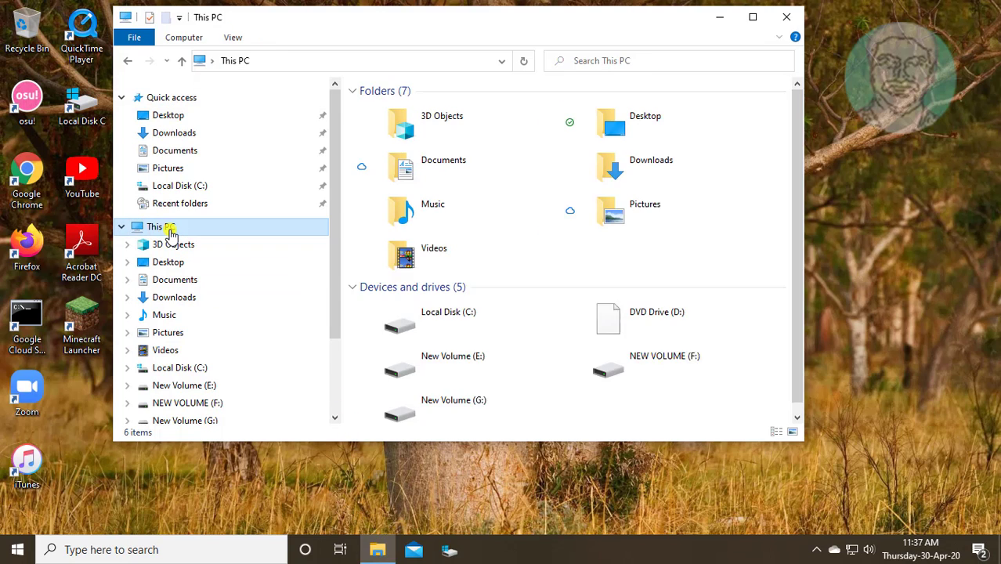
click(468, 321)
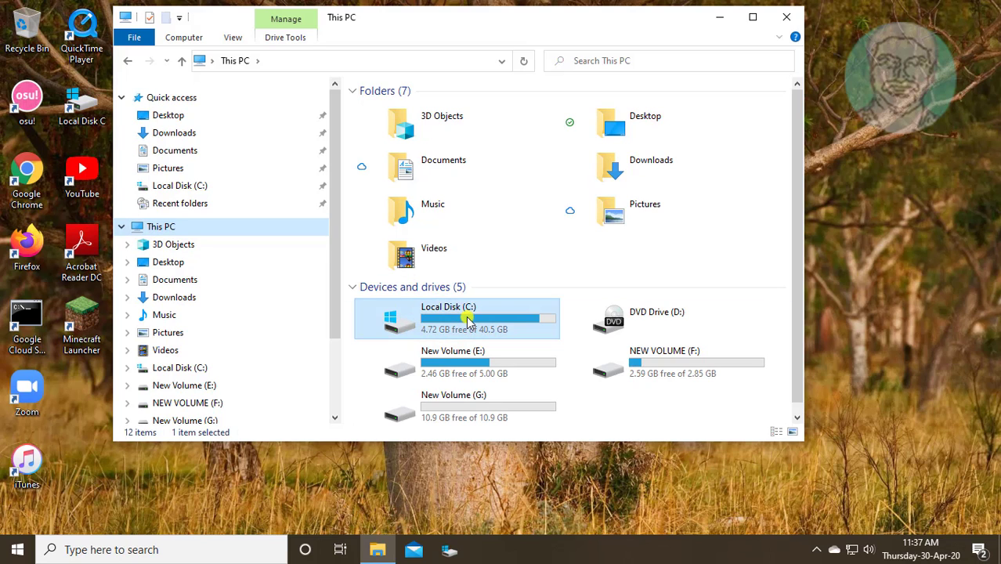
right_click(468, 321)
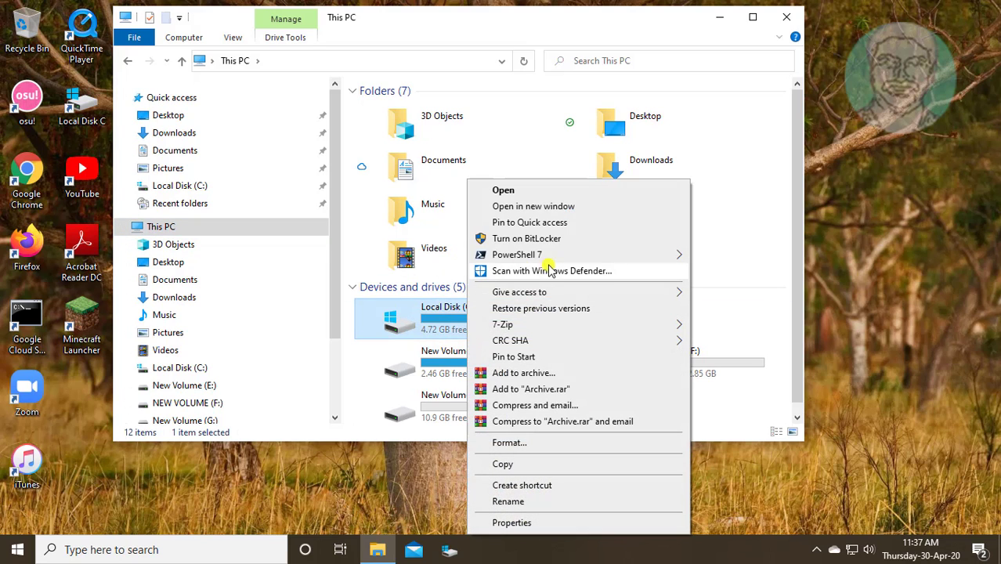
click(534, 239)
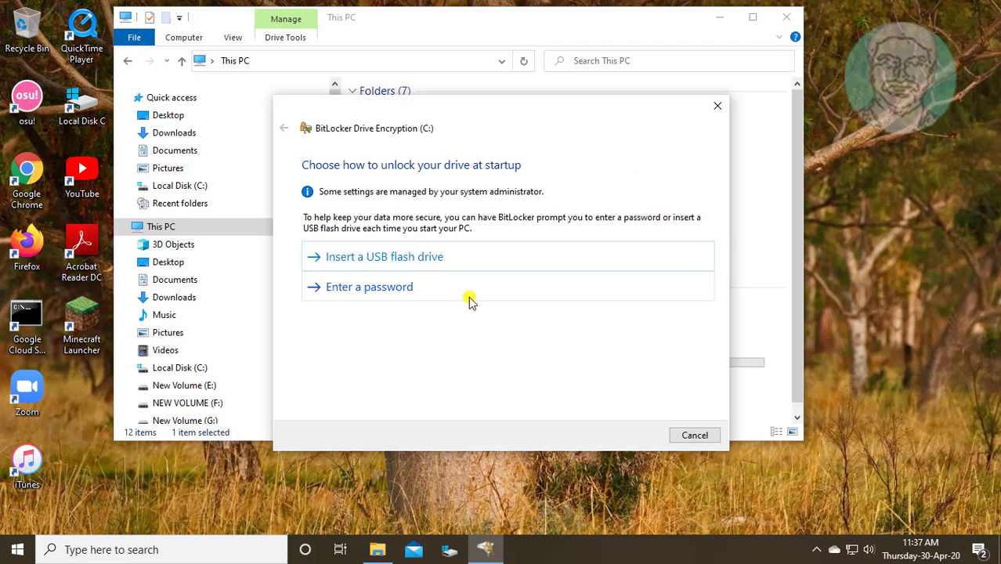
Choose to unlock the drive with a password at startup, and enter and re-enter the BitLocker password
click(388, 287)
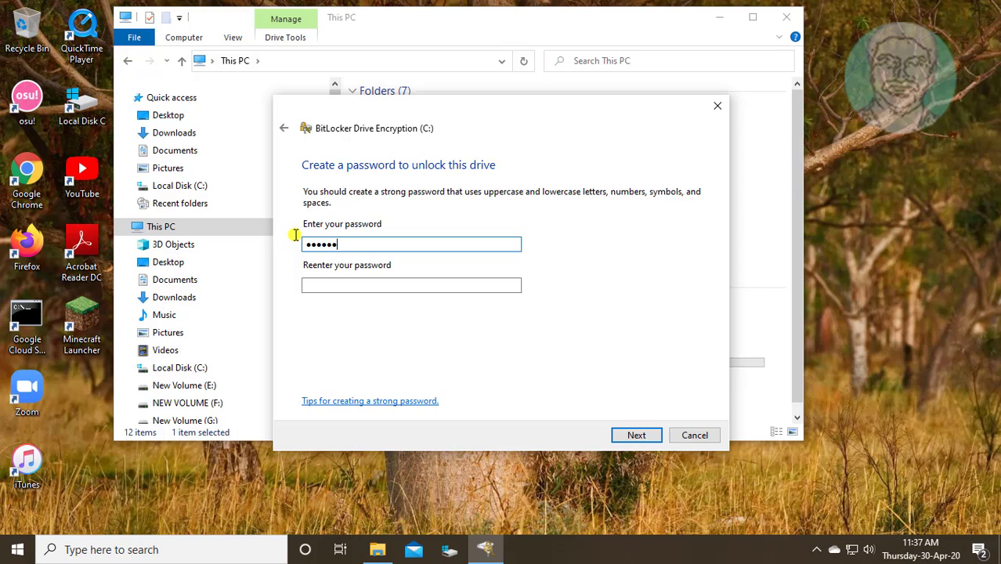
click(316, 284)
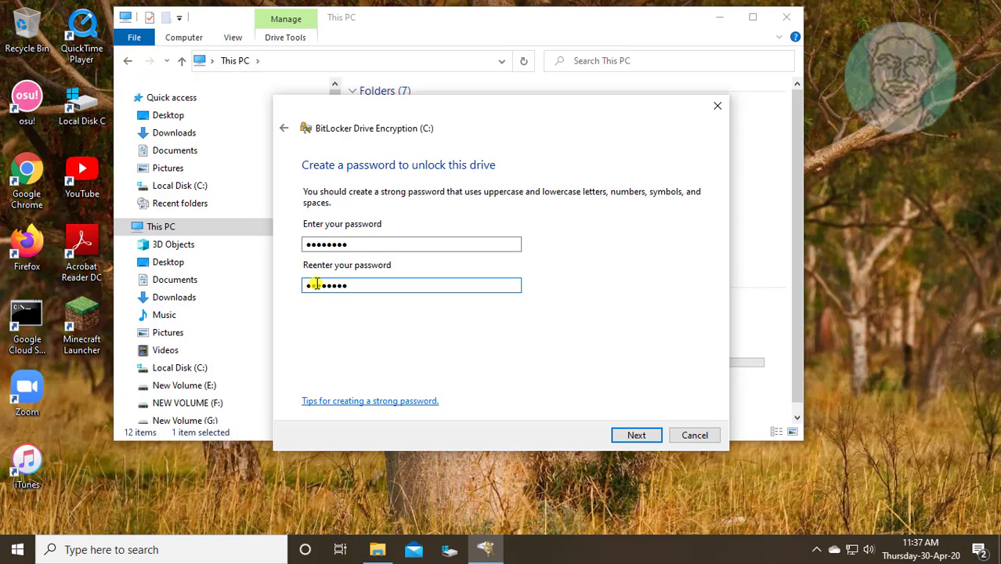
click(637, 435)
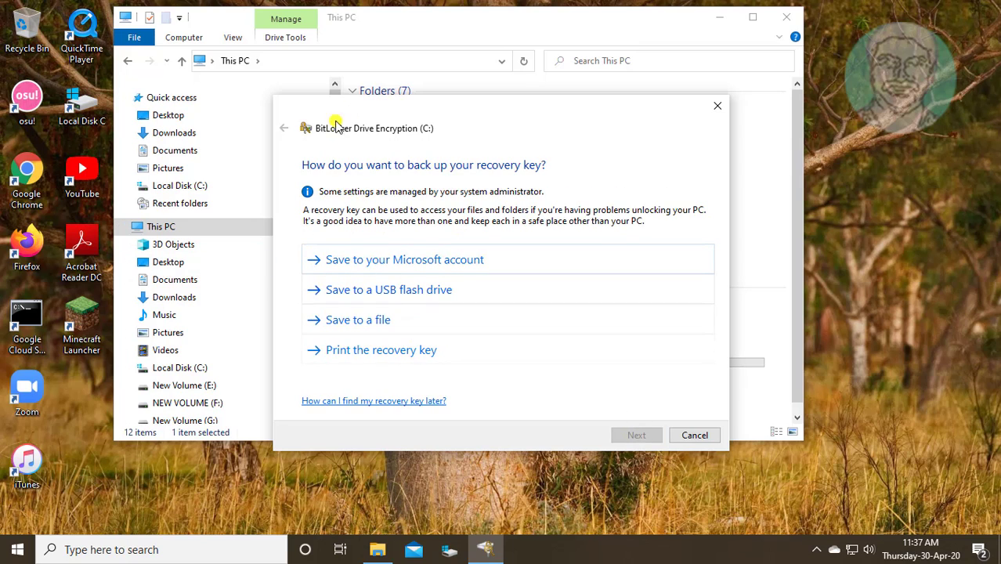
Choose to back up the recovery key to a file and create a folder named bitlock on New Volume (E:)
click(372, 323)
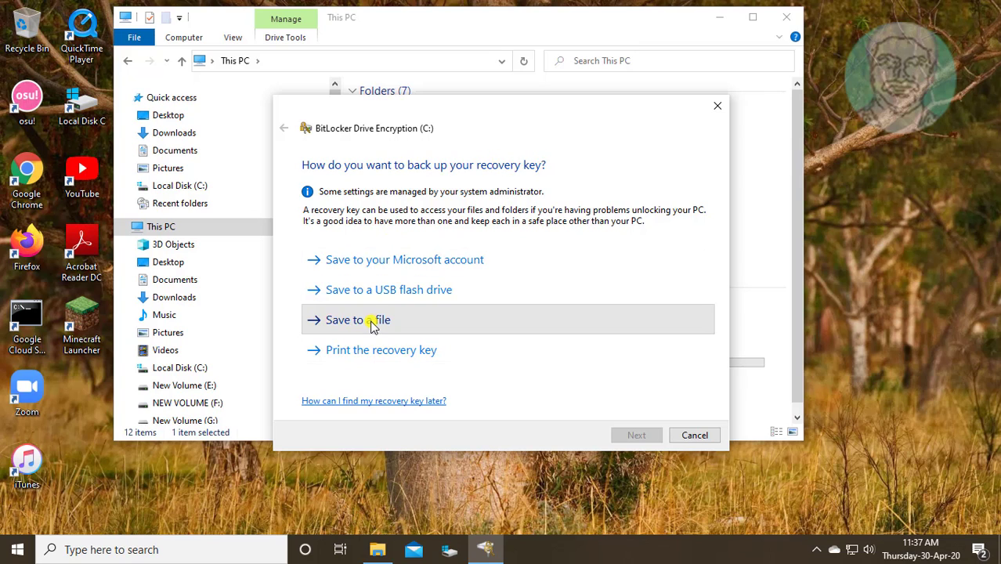
drag(388, 259, 384, 322)
click(352, 328)
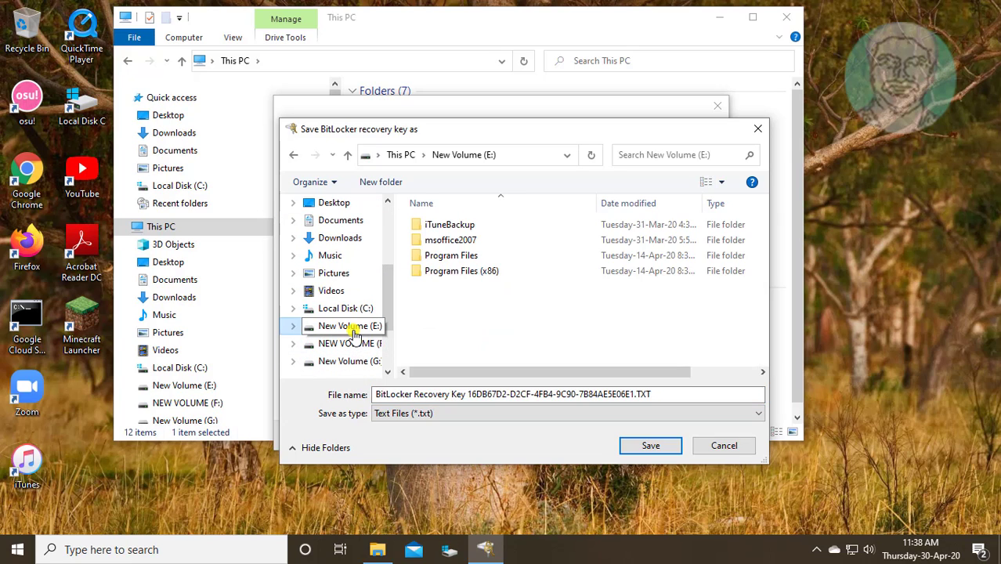
right_click(483, 313)
mouse_move(496, 485)
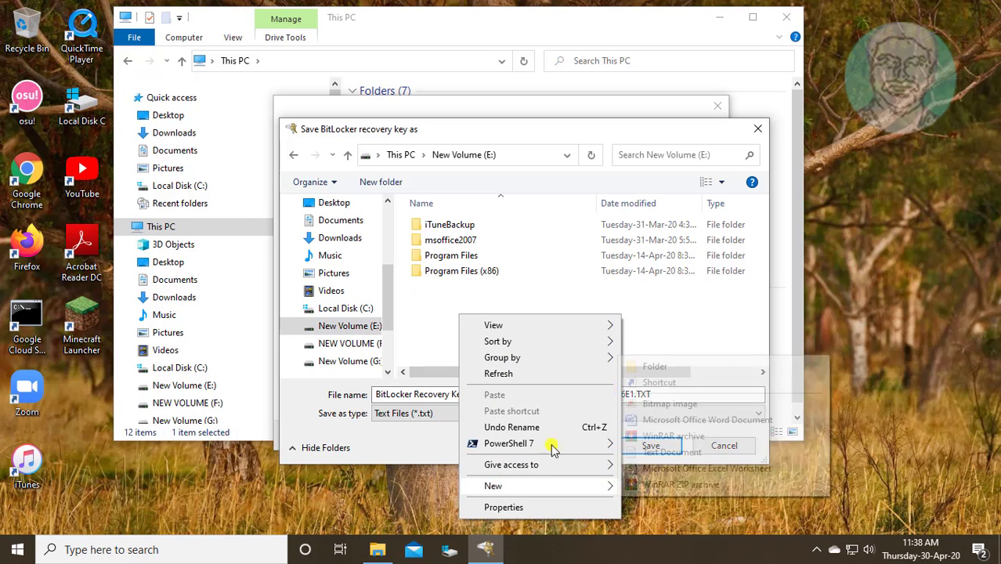
click(661, 300)
text(bitlock)
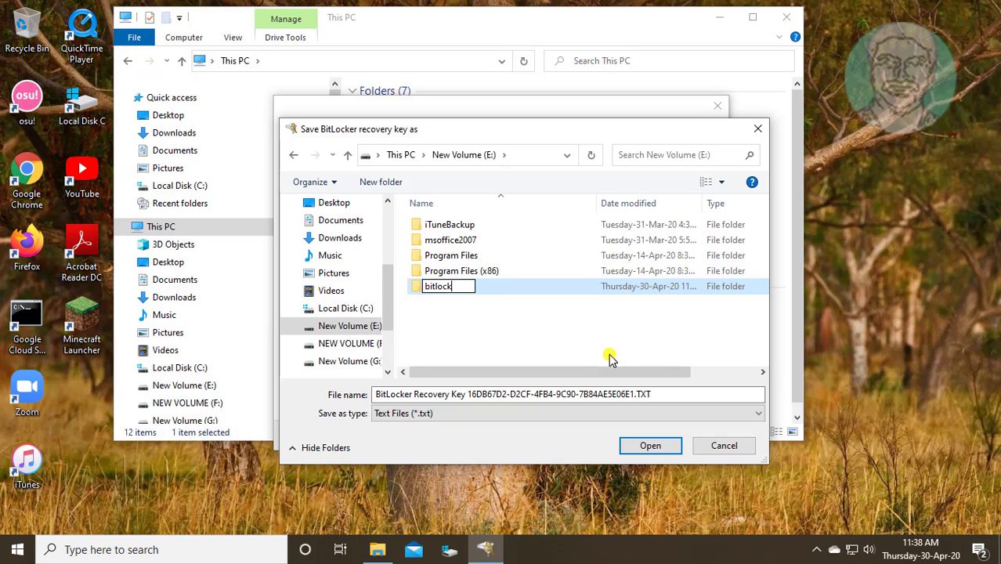
key(Return)
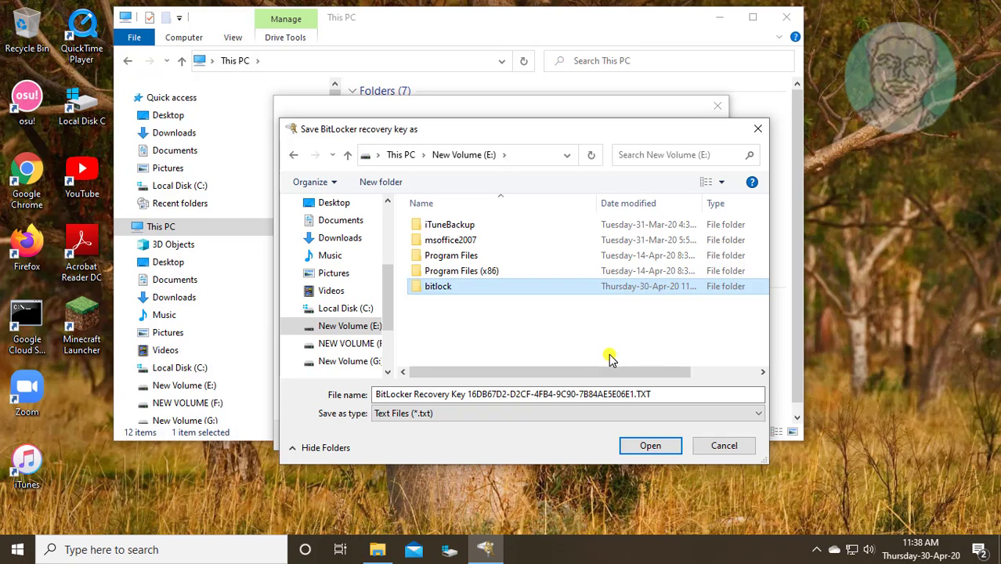
Save the recovery key text file in the bitlock folder and proceed past the key backup page
double_click(536, 287)
click(639, 445)
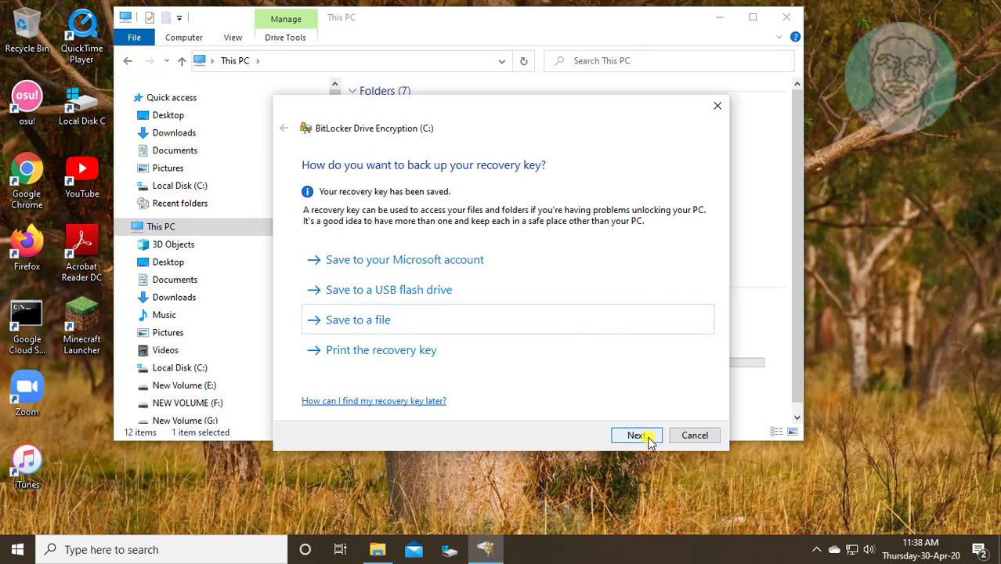
click(636, 435)
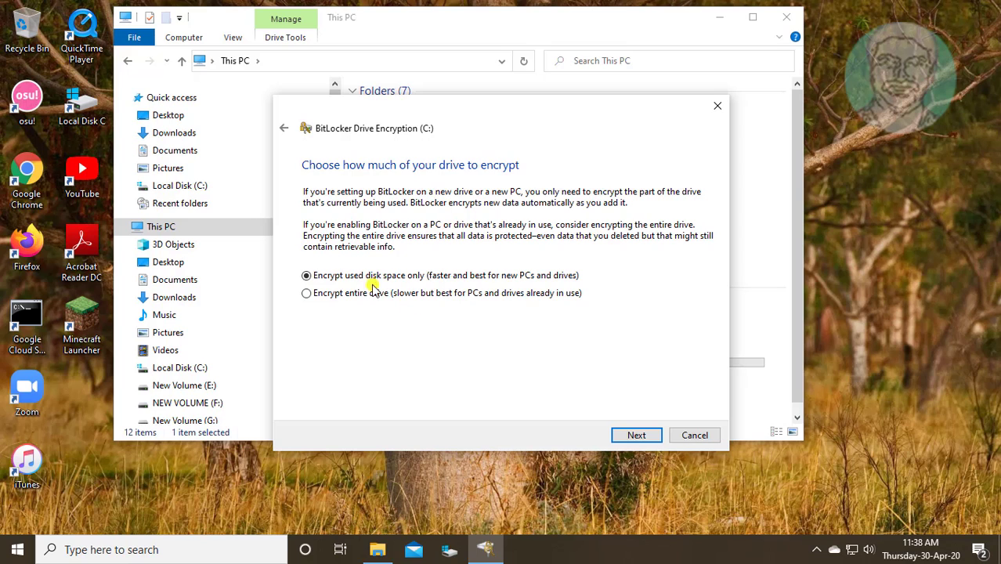
Accept encrypting used disk space only with the new encryption mode, and continue with the BitLocker system check enabled
click(638, 435)
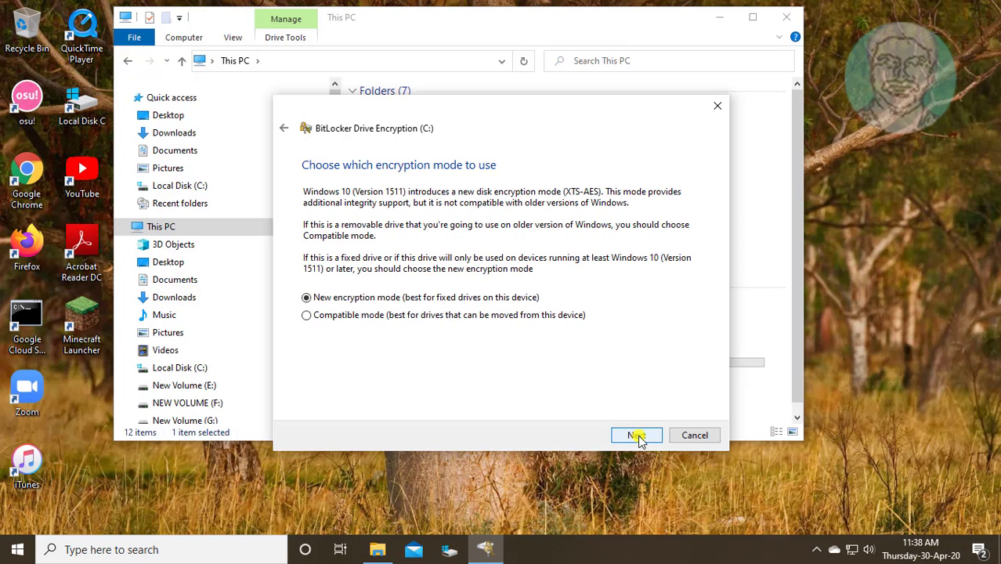
click(638, 436)
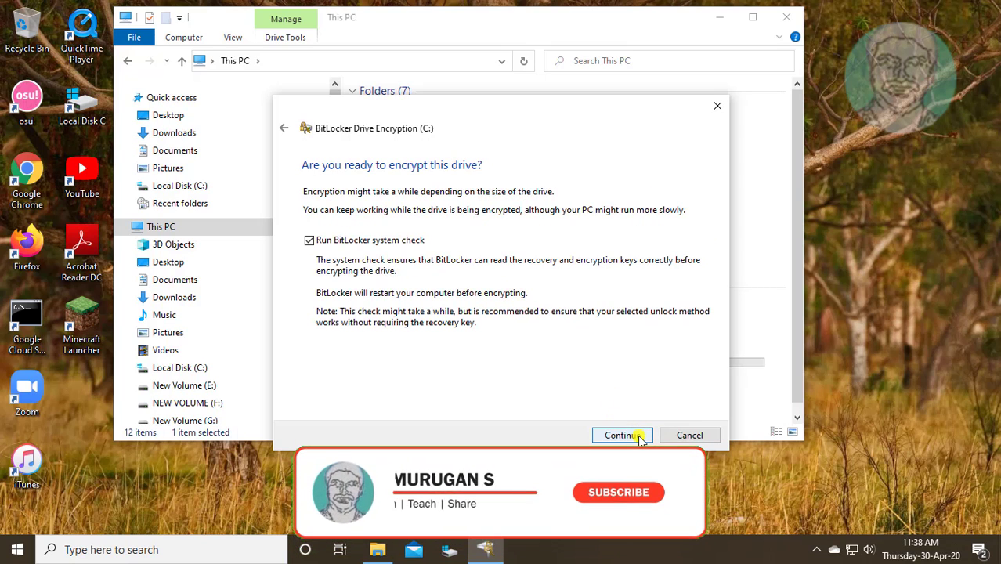
click(638, 435)
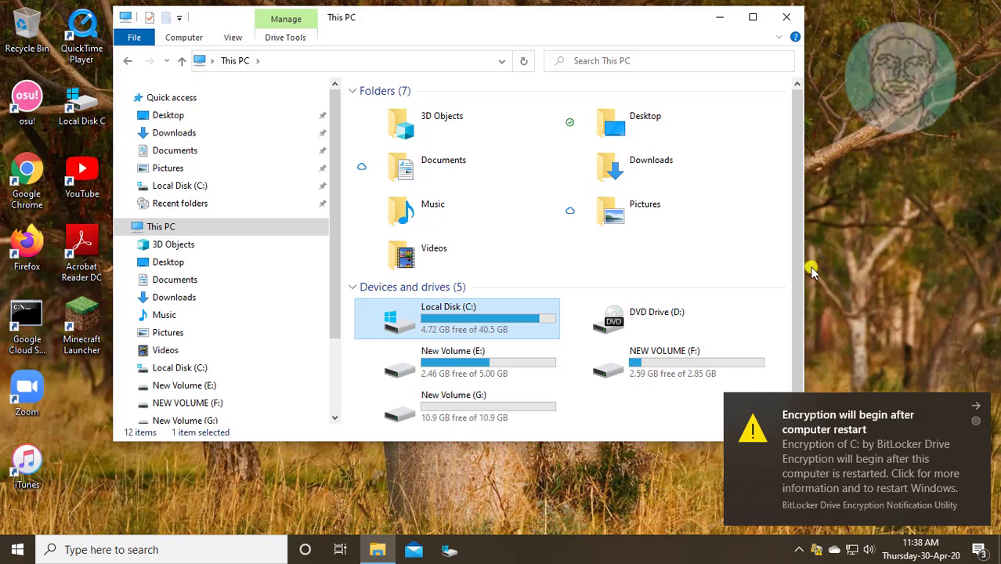
Close File Explorer and restart the computer to begin the drive encryption
click(789, 19)
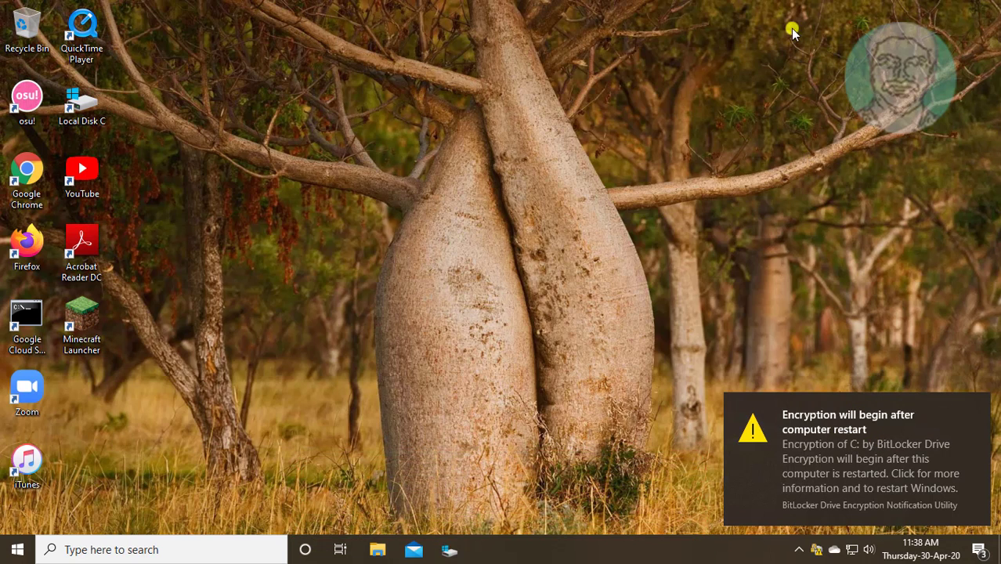
click(17, 550)
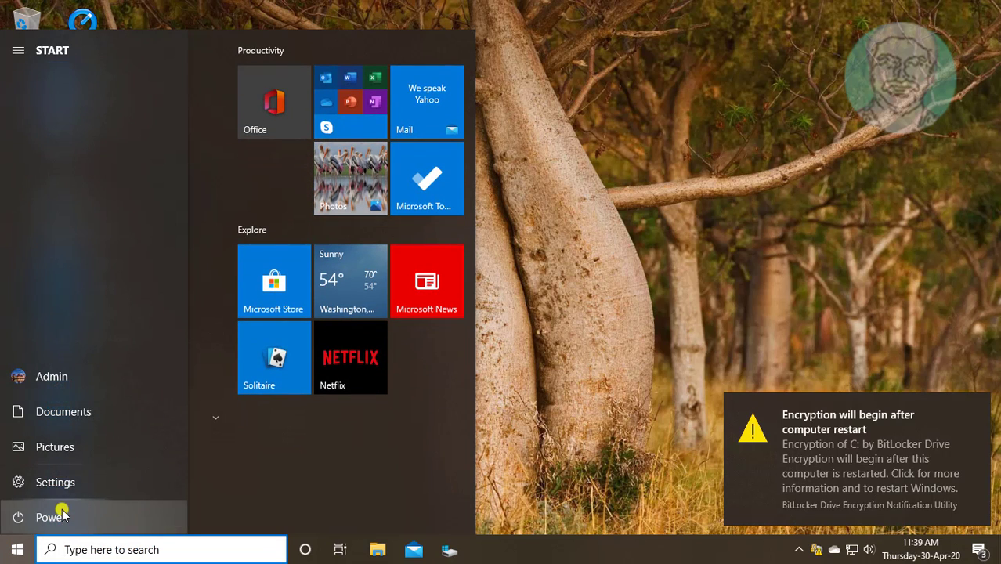
click(60, 514)
click(44, 480)
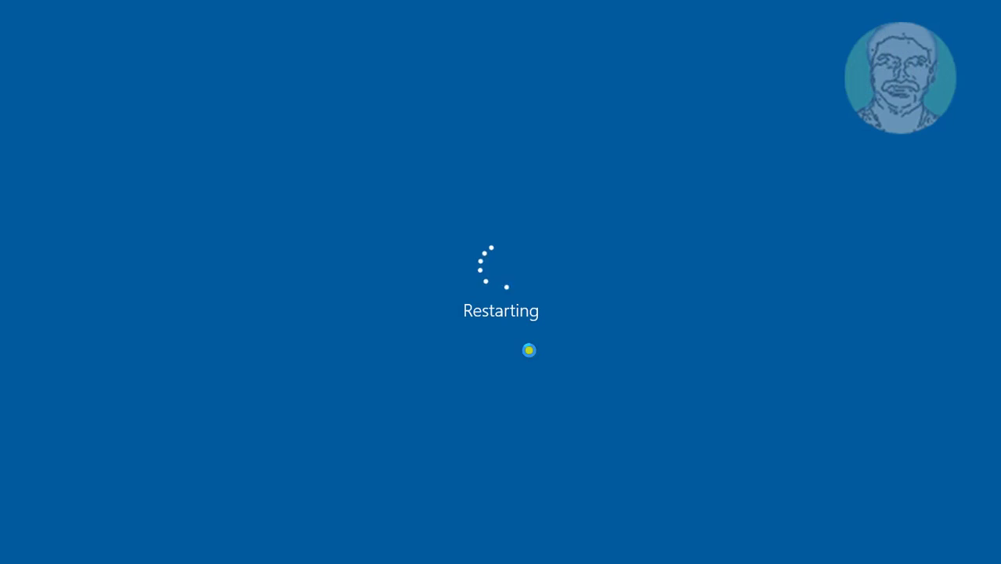